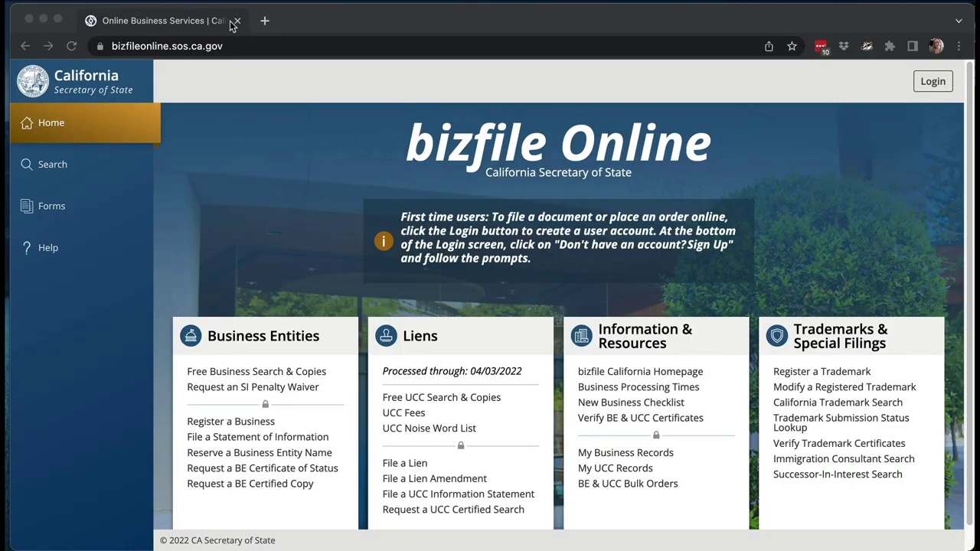
click(266, 21)
text(sos.ca.gov)
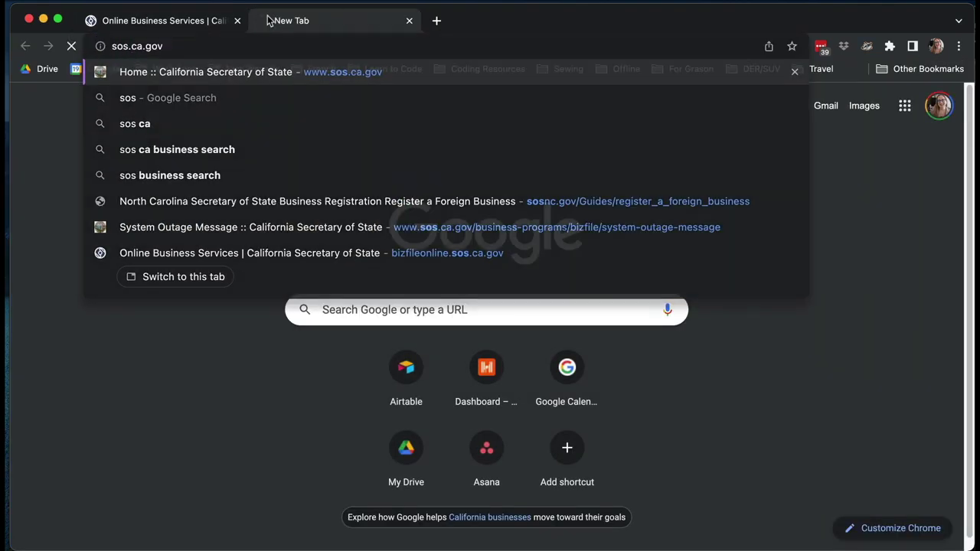
key(Return)
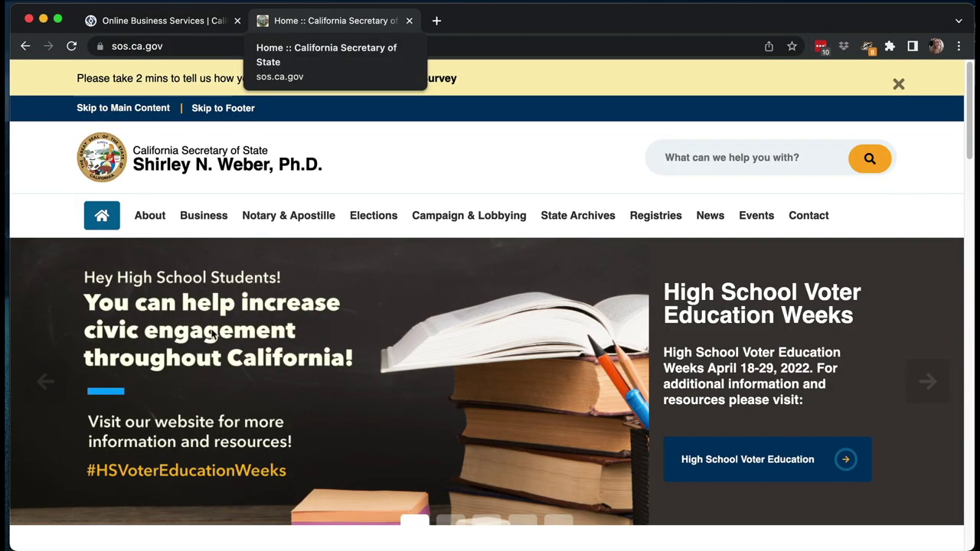
click(210, 215)
scroll(159, 380, down, 3)
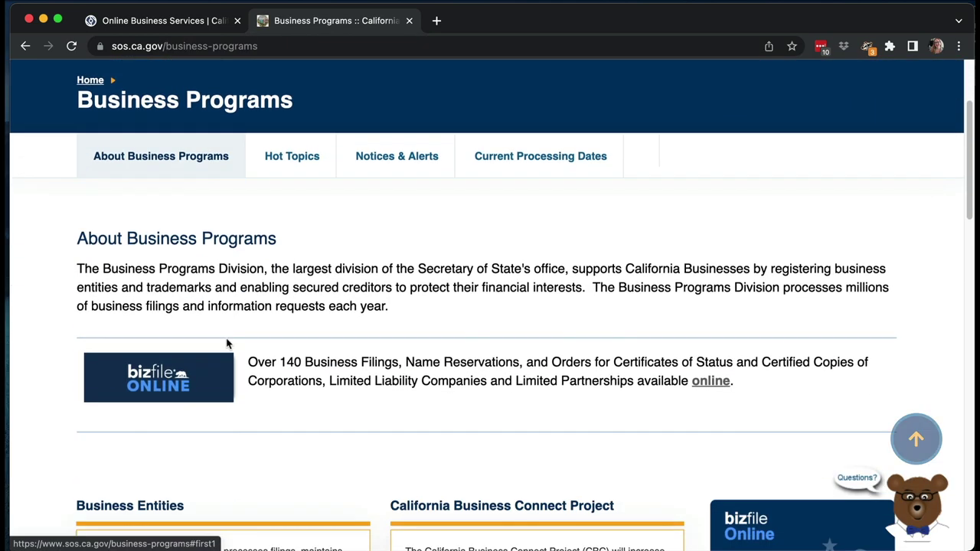
click(409, 21)
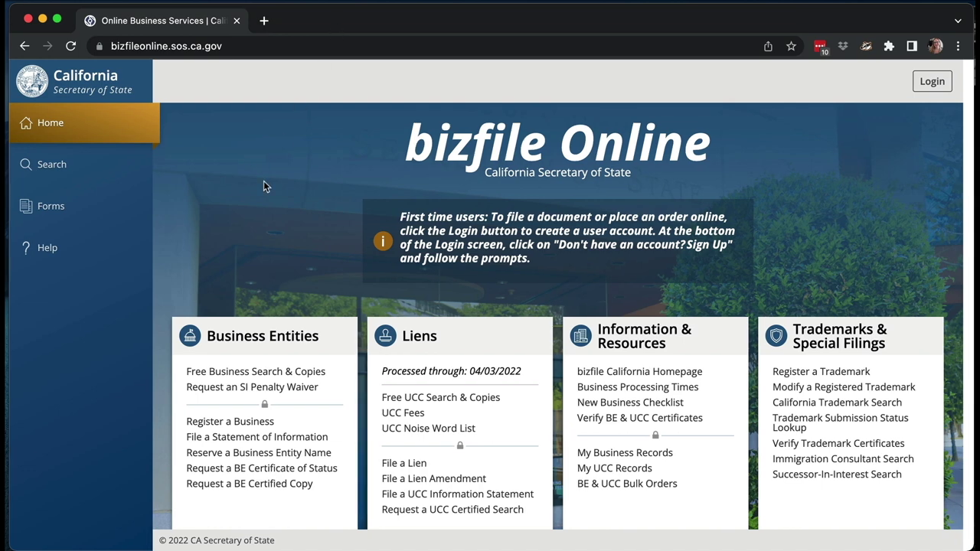
Go to the account sign-in page and look over the Sign up form for a new account.
scroll(264, 184, down, 1)
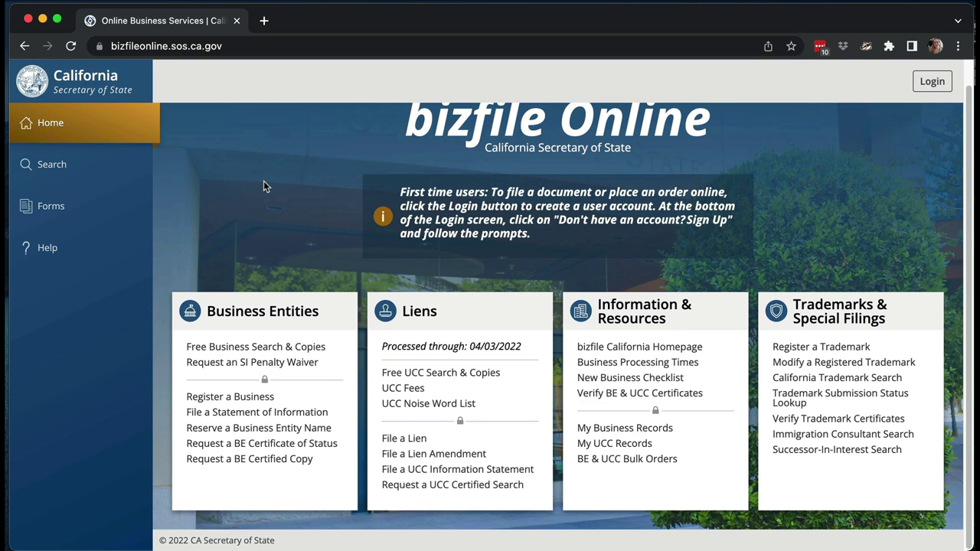
scroll(264, 184, up, 1)
click(927, 82)
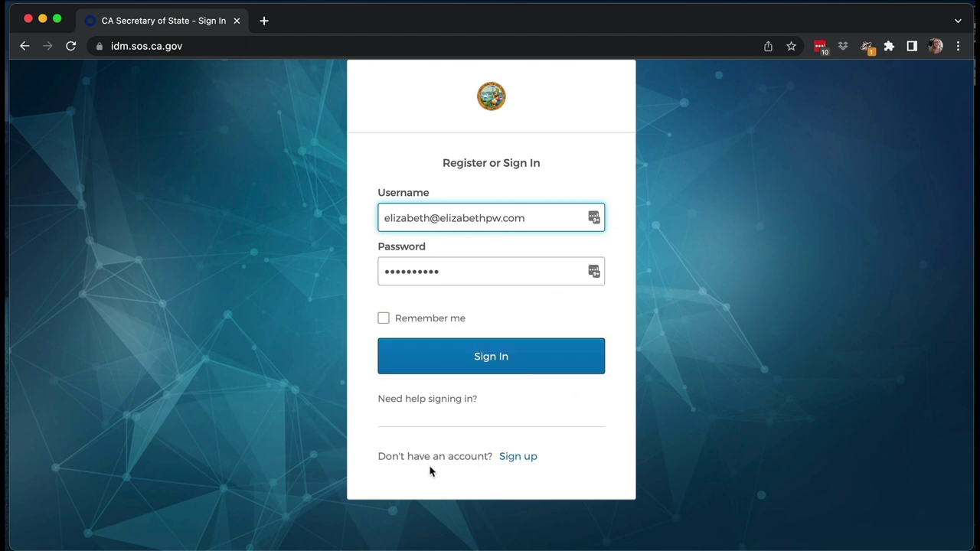
click(518, 456)
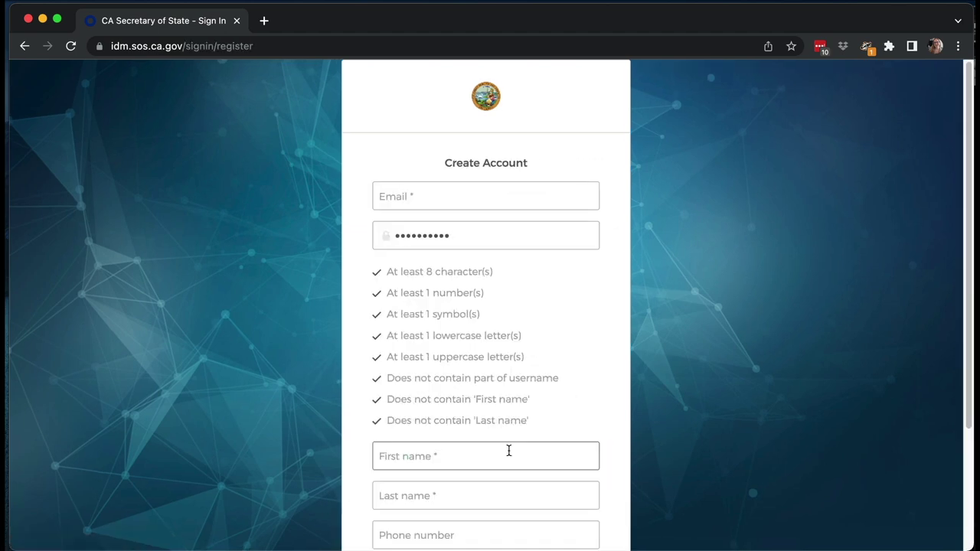
scroll(680, 366, down, 3)
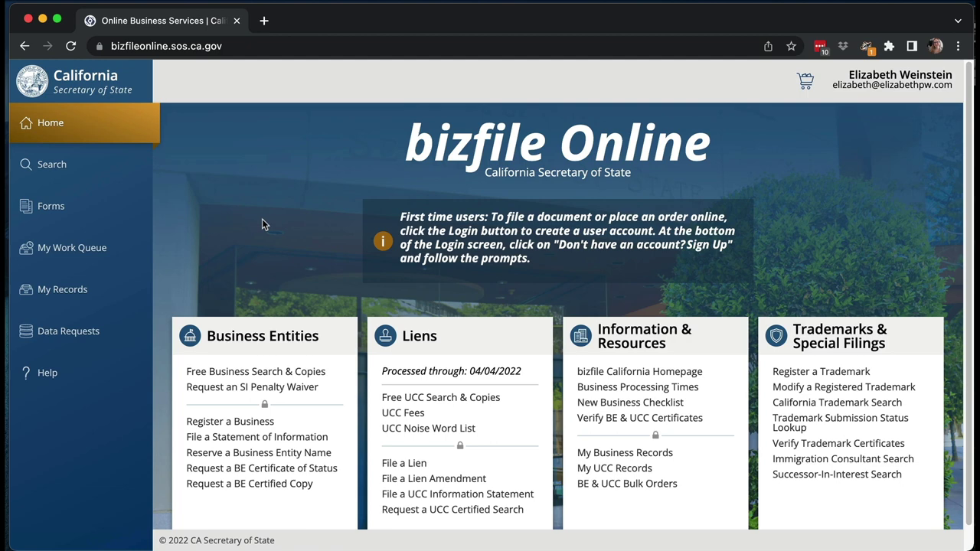
Open the Business forms list from the left sidebar.
scroll(877, 143, down, 1)
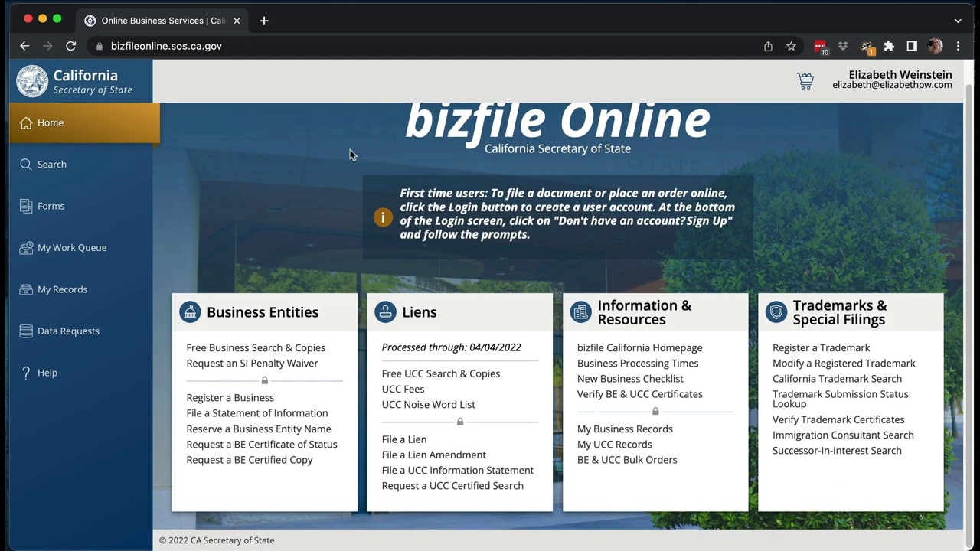
click(48, 207)
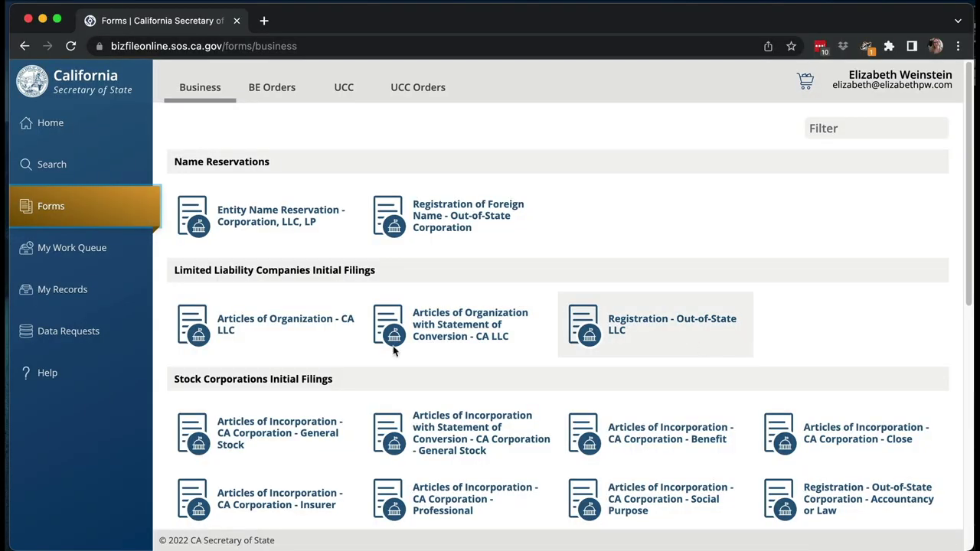
File the Articles of Organization - CA LLC form online ($70 processing fee).
mouse_move(284, 321)
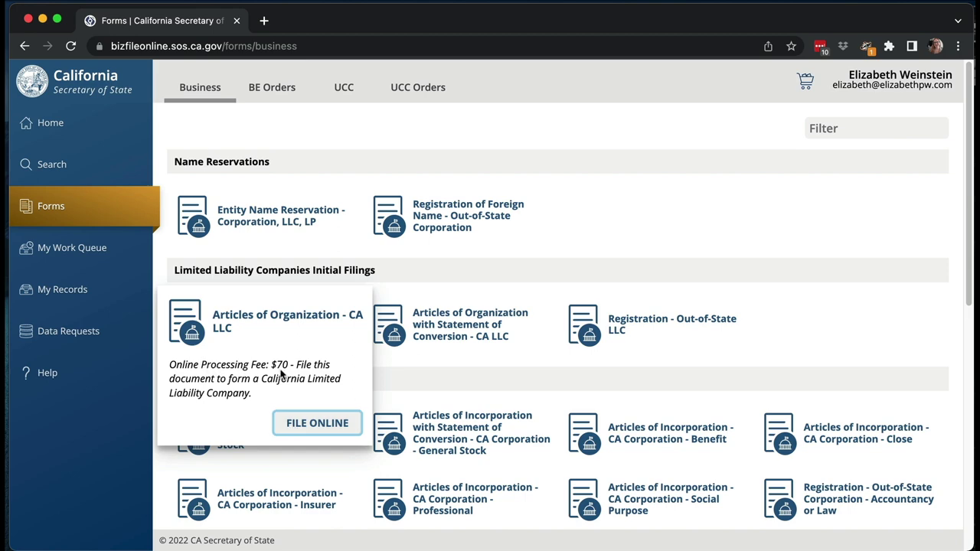
click(310, 426)
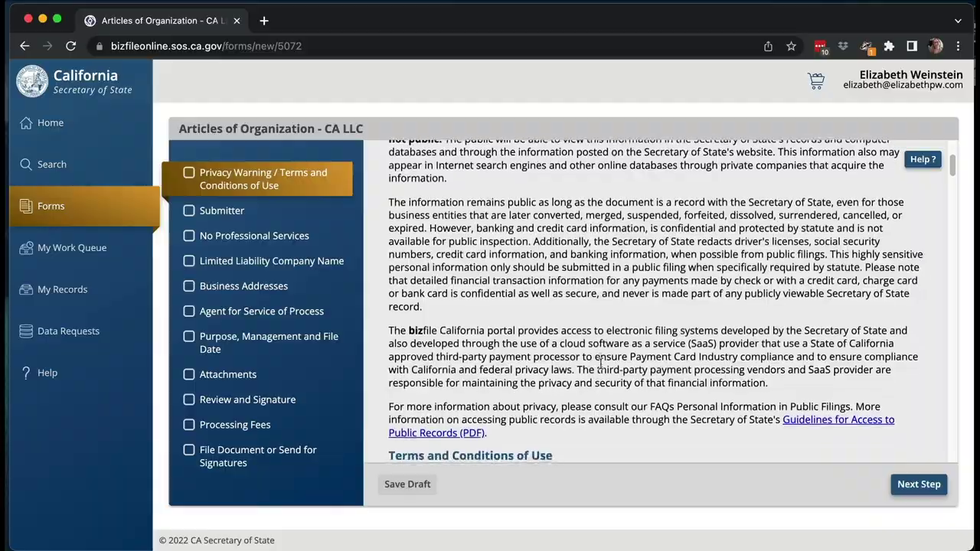
Scroll the Privacy Warning and Terms text down to the agreement checkbox.
scroll(601, 365, down, 10)
scroll(601, 364, down, 15)
scroll(601, 365, down, 15)
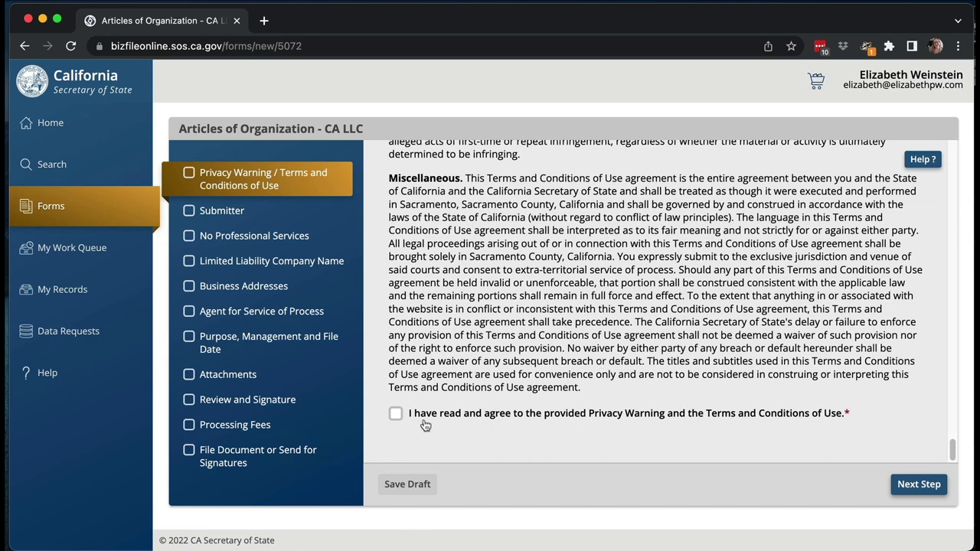
Accept the terms and advance to the Submitter Information step.
click(918, 483)
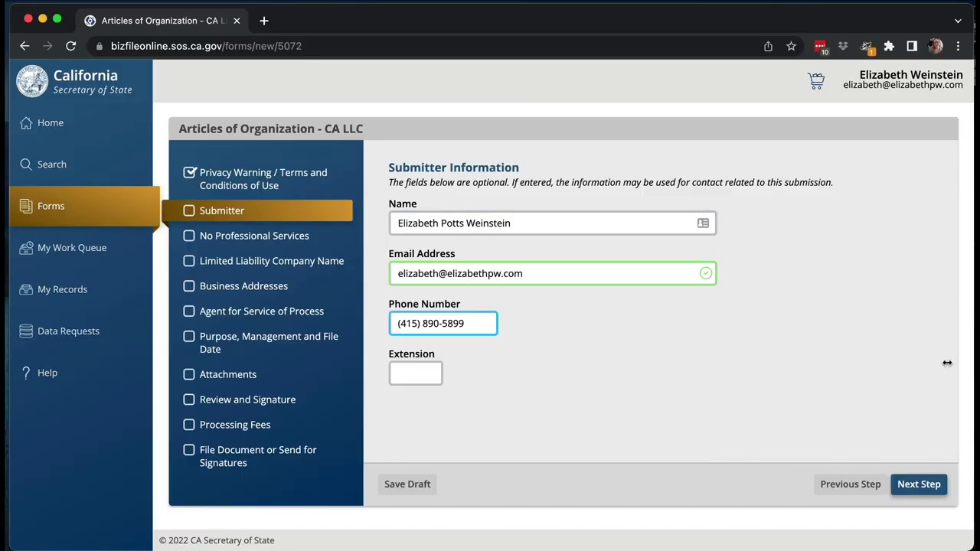
Move past the Submitter Information step toward the LLC name question.
click(924, 494)
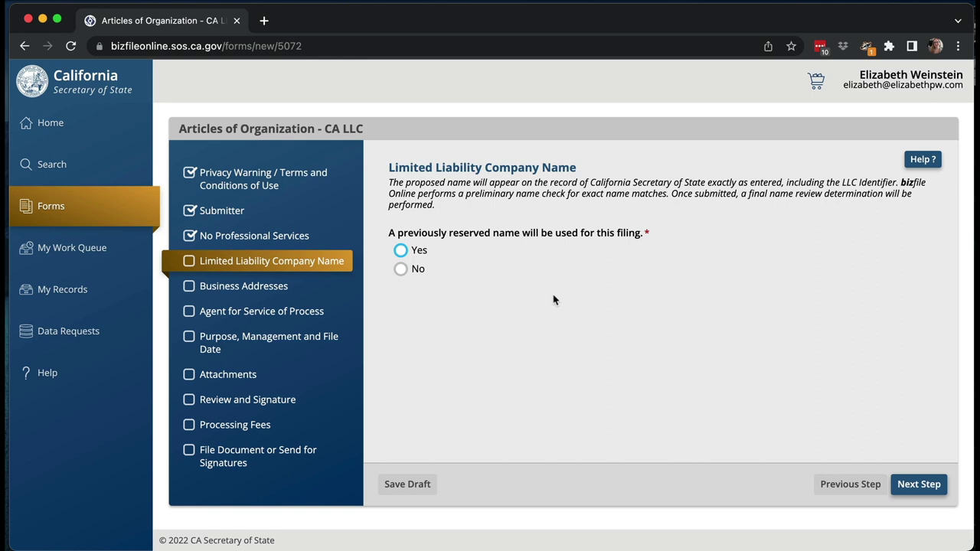
Answer No to using a reserved name, enter the LLC name in both name fields, and continue.
click(401, 270)
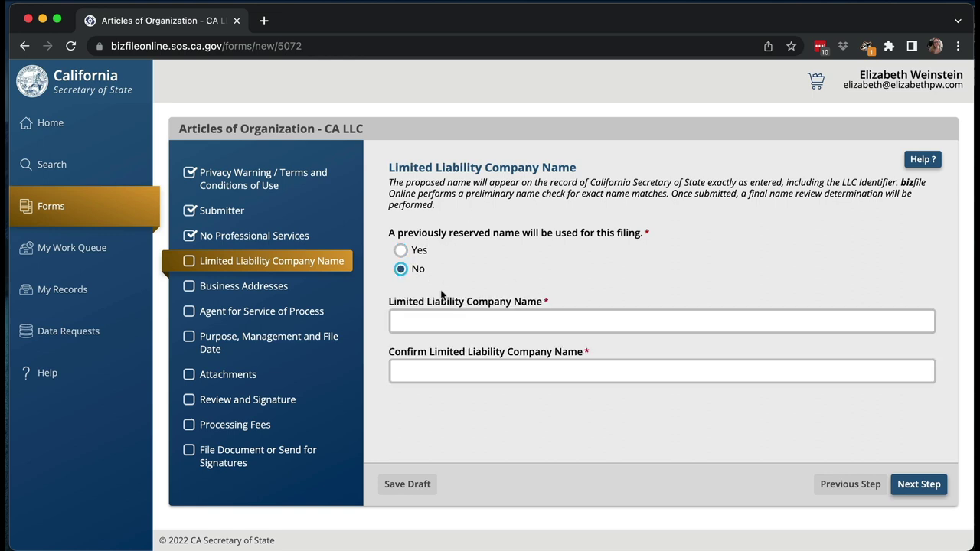
click(472, 320)
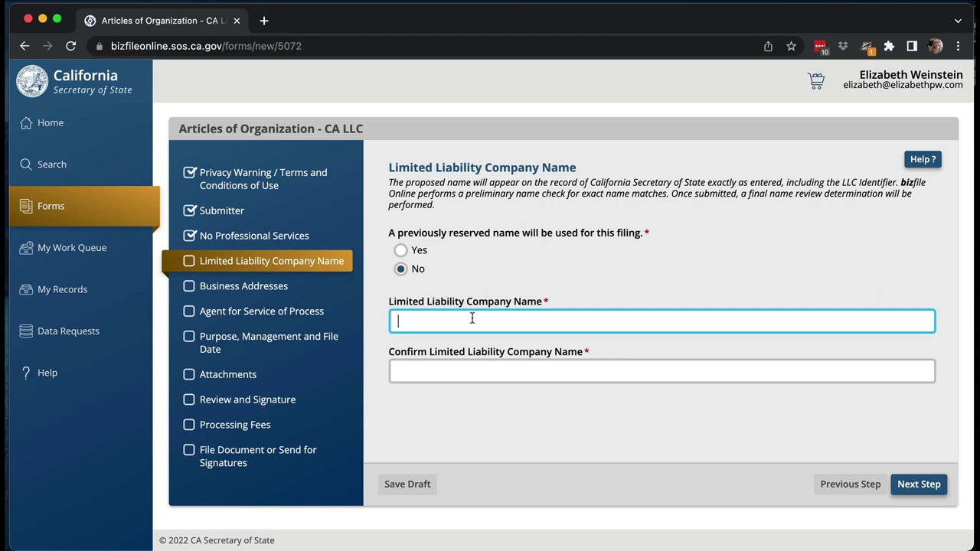
text(Potts Weinstein Consulting LLC)
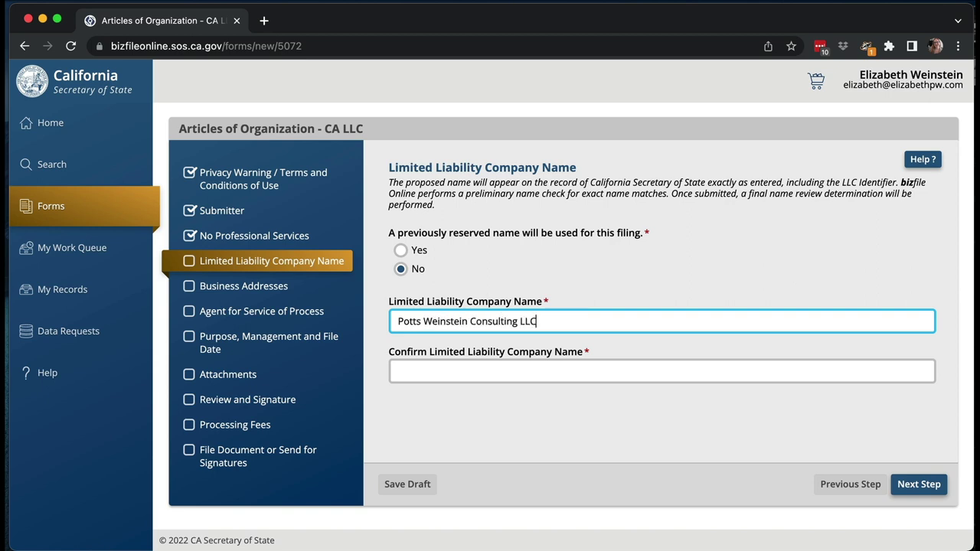
key(Tab)
text(Pot)
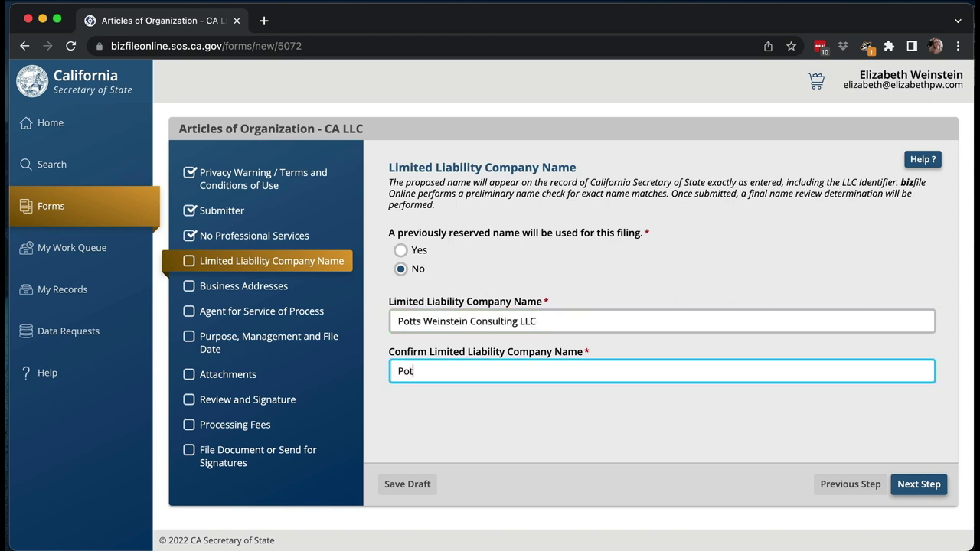
text(ts Weinstein Consulting LLC)
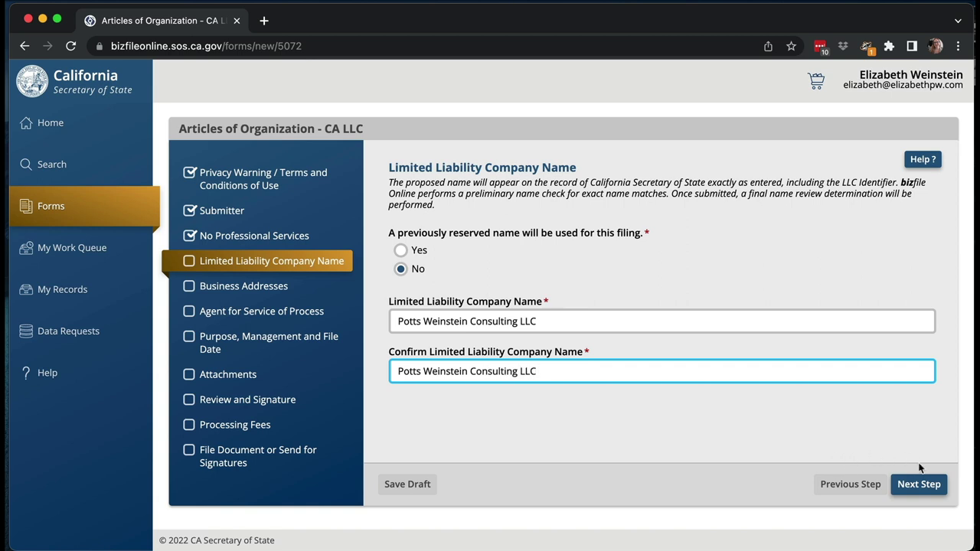
click(919, 484)
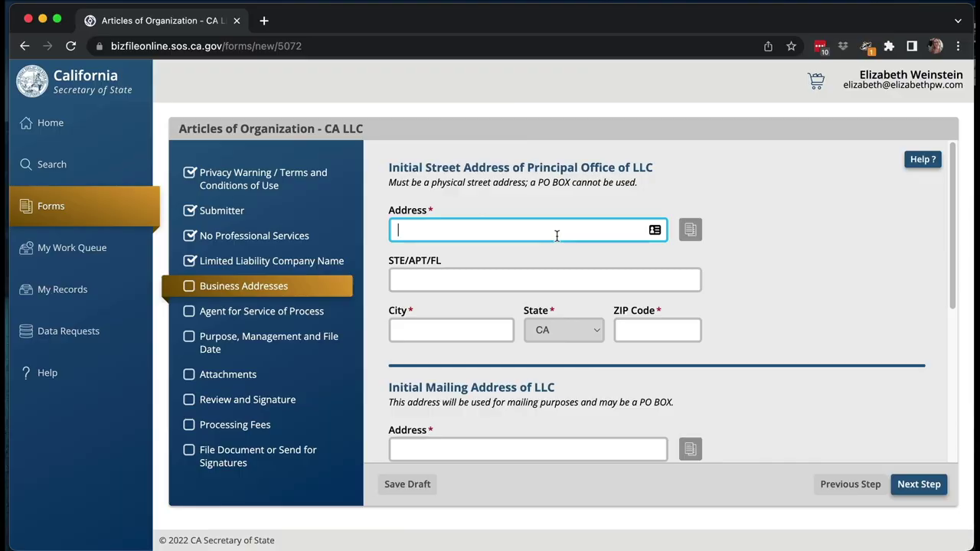
Enter the principal office street address, city and ZIP code.
key(Tab)
key(Tab)
text(SAN FRANCISCO)
key(Tab)
key(Tab)
text(94133)
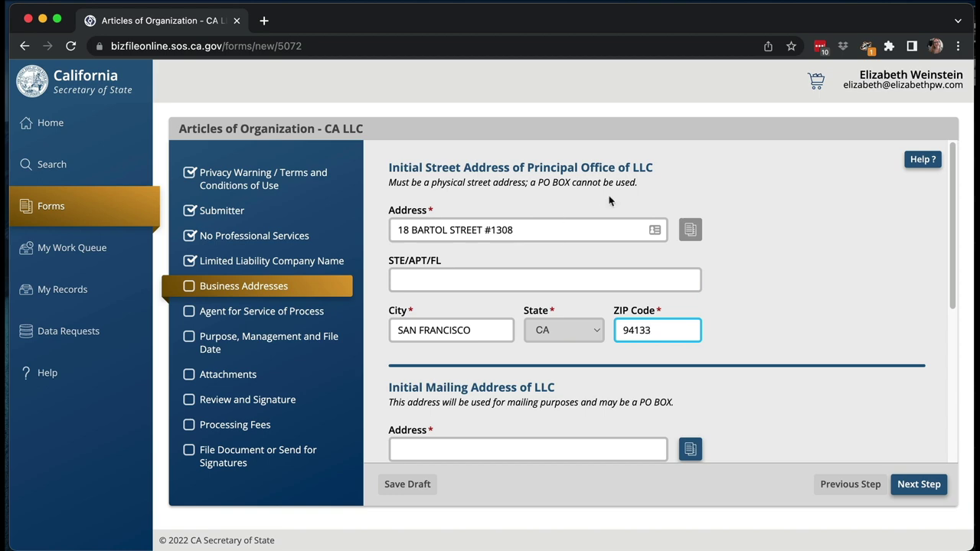
Copy the principal address into the mailing address fields.
scroll(740, 337, down, 2)
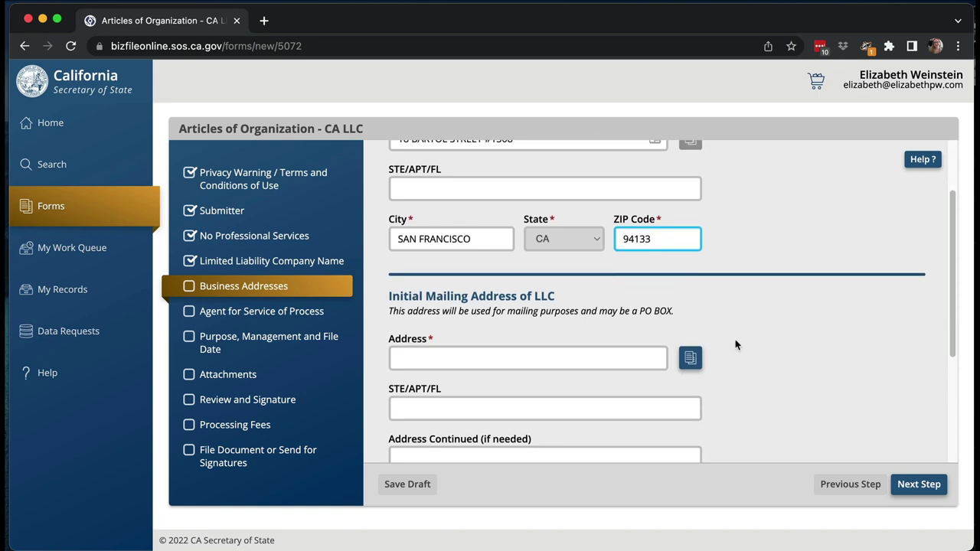
click(687, 363)
click(456, 319)
scroll(775, 370, down, 1)
scroll(776, 370, down, 2)
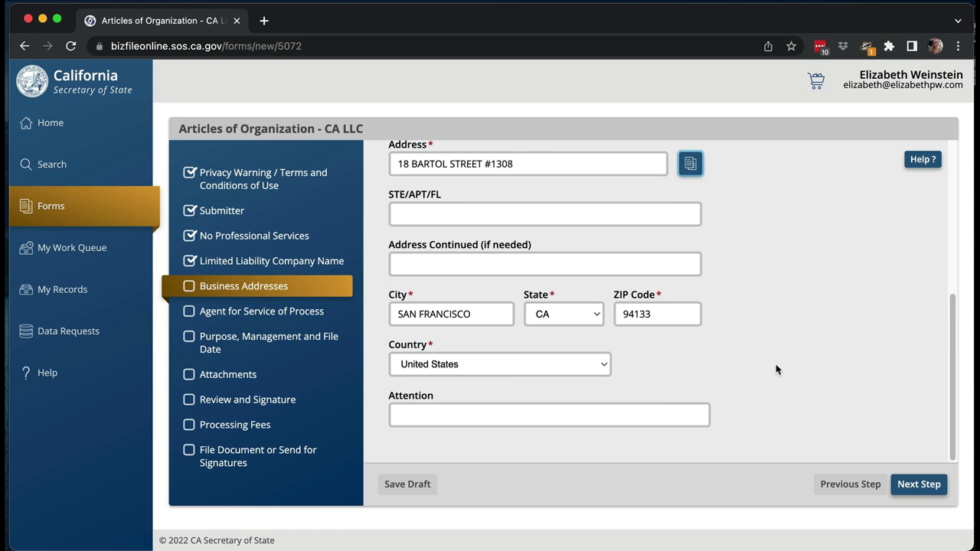
scroll(754, 386, up, 5)
scroll(755, 386, down, 5)
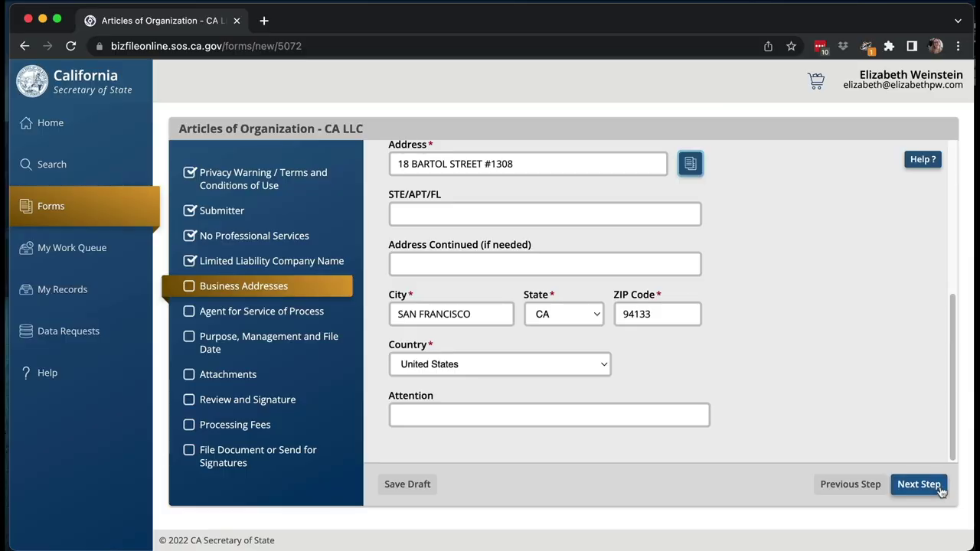
Enter the individual agent's last name and set the agent's address to the principal address.
click(915, 537)
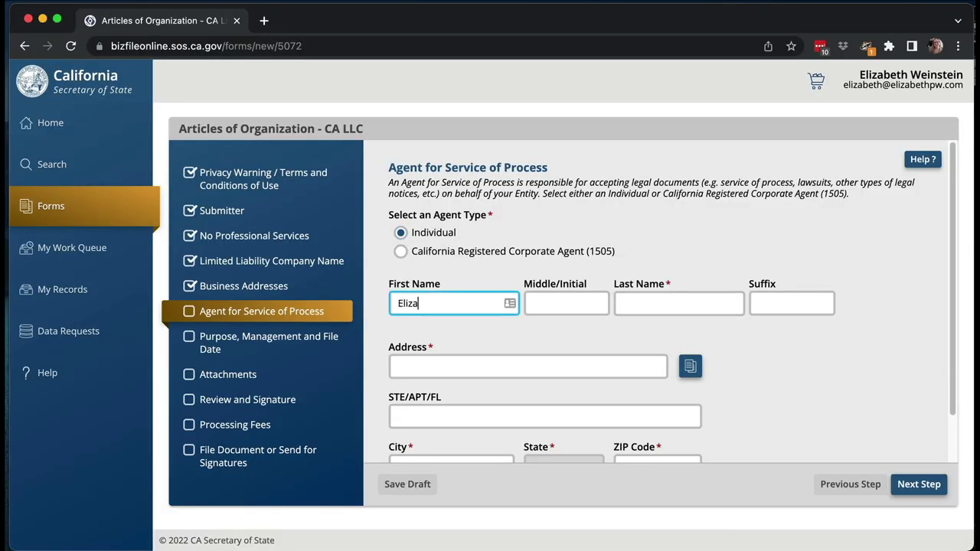
click(678, 303)
text(Weinstein)
click(690, 366)
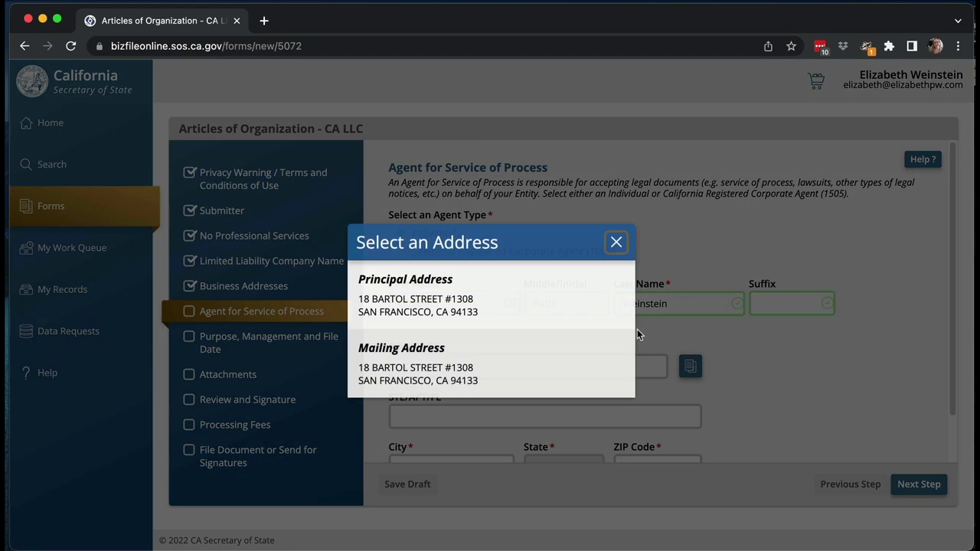
click(516, 295)
scroll(839, 373, down, 1)
scroll(838, 373, down, 1)
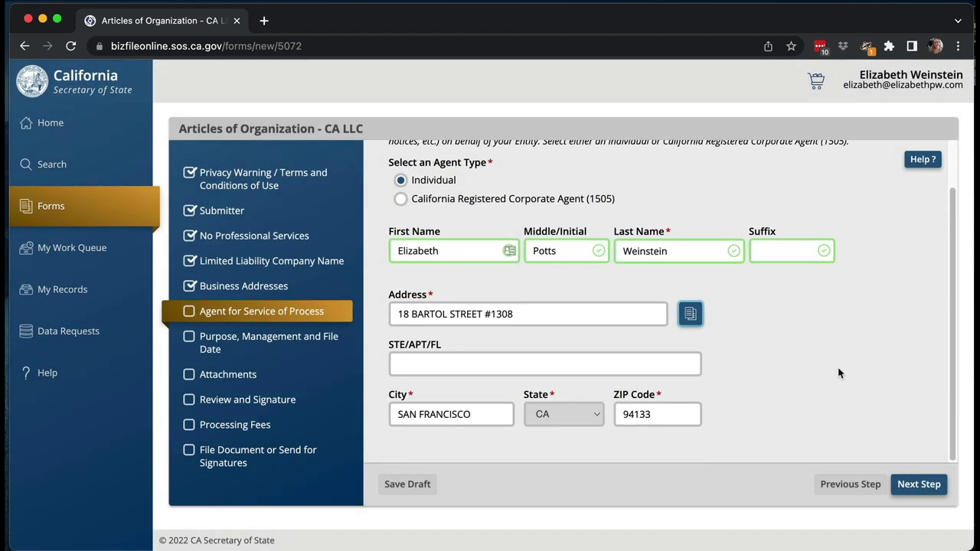